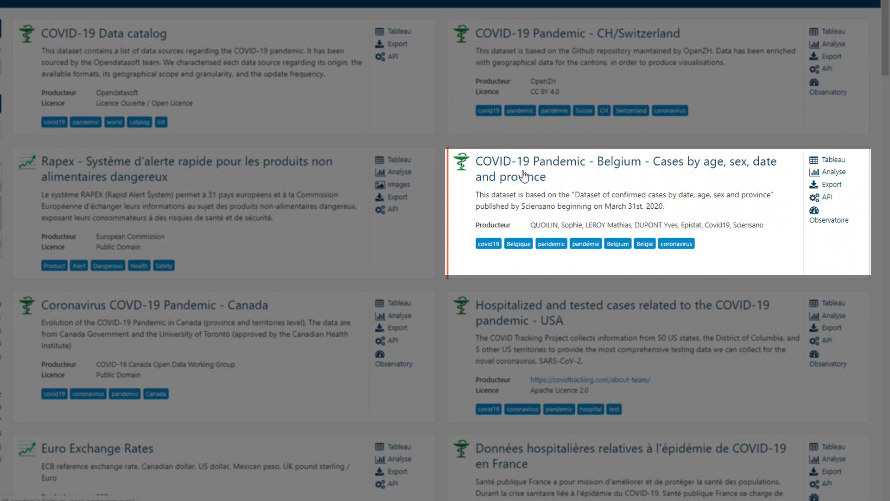
# Copy the link address of the full CSV export for the dataset "Données hospitalières relatives à l'épidémie de COVID-19 en France"
pyautogui.scroll(-5, 551, 320)
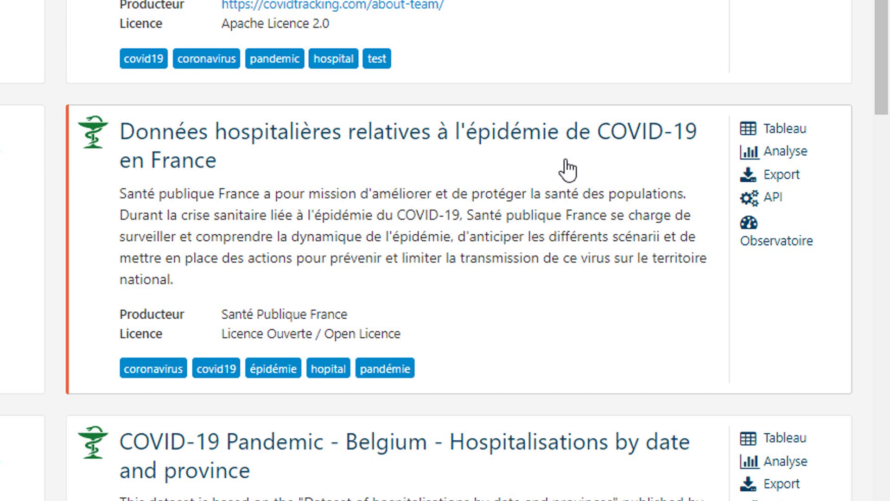
pyautogui.click(782, 176)
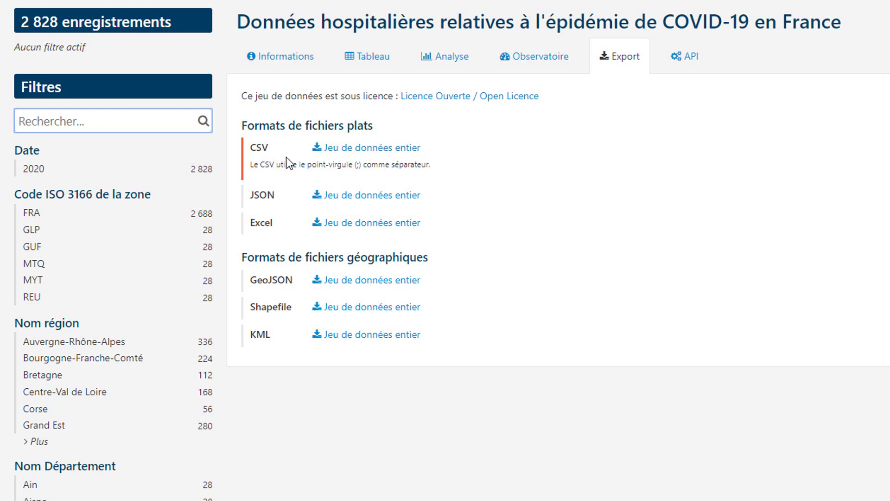
pyautogui.rightClick(381, 152)
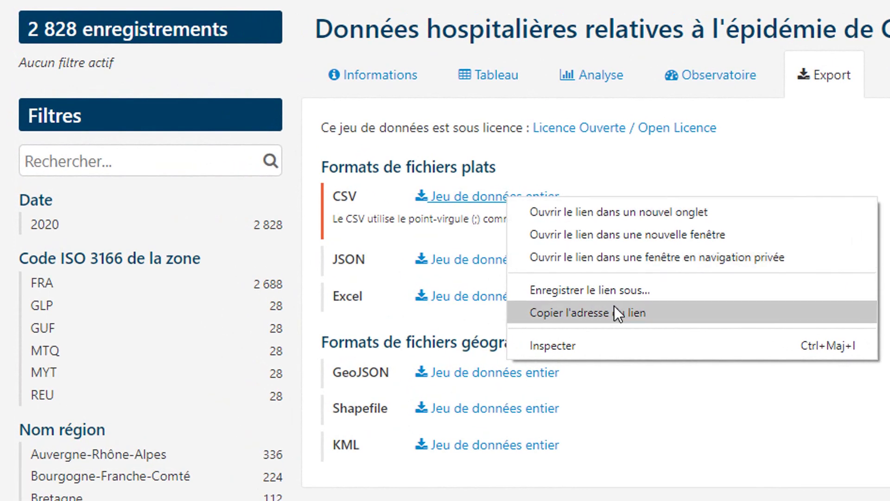
pyautogui.click(676, 315)
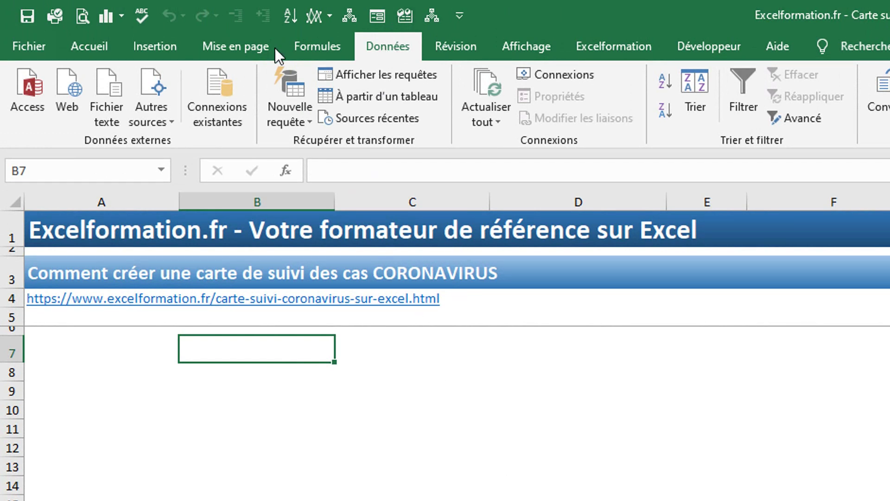
# Switch to Excel and start a text file import using the copied CSV link as the source file
pyautogui.click(98, 119)
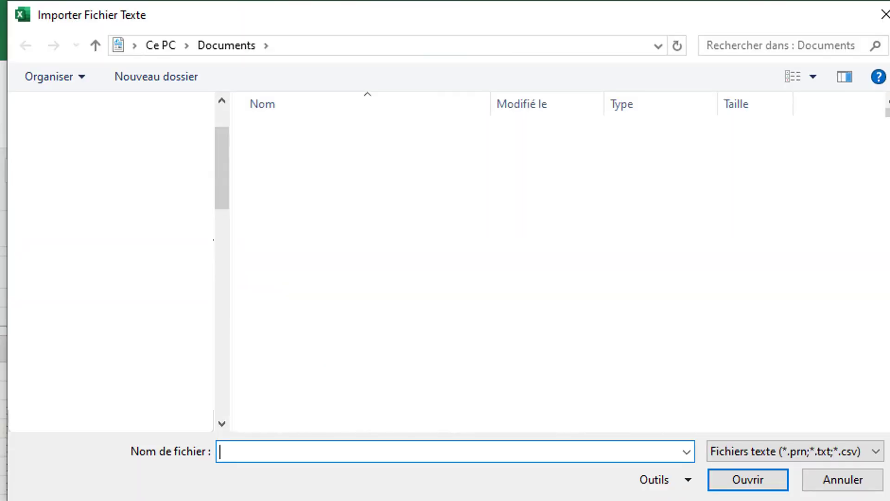
pyautogui.hotkey('ctrl', 'v')
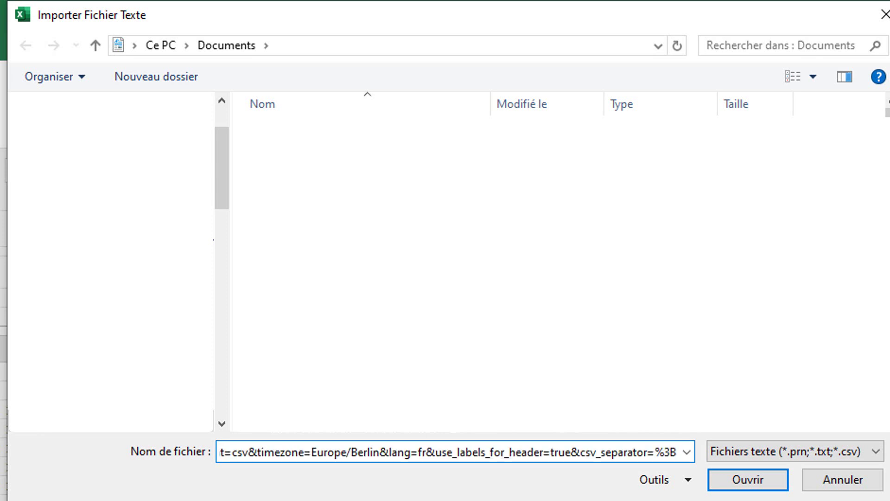
pyautogui.click(733, 482)
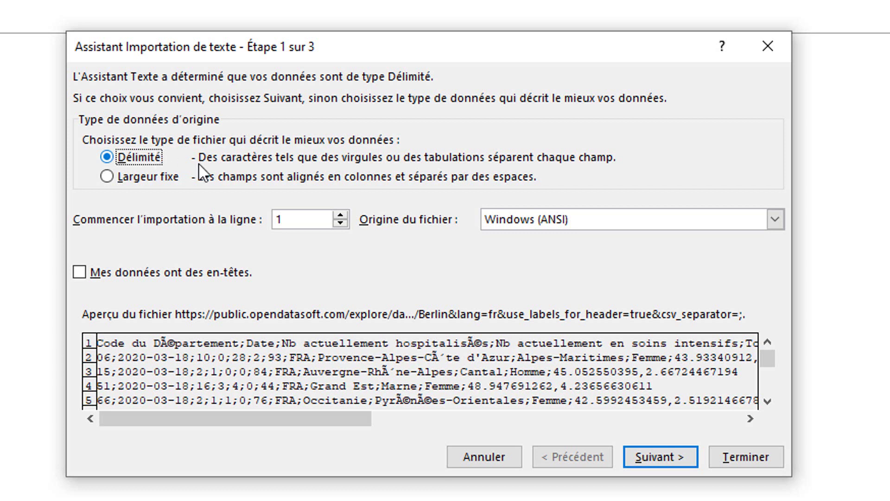
# Set the import's file origin to 65001 : Unicode (UTF-8) and declare that the data has headers
pyautogui.click(542, 222)
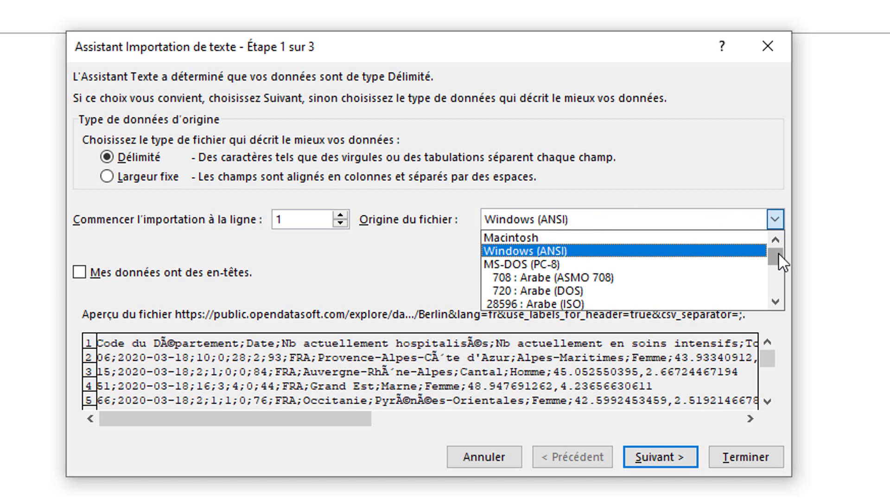
pyautogui.moveTo(778, 252); pyautogui.dragTo(774, 279)
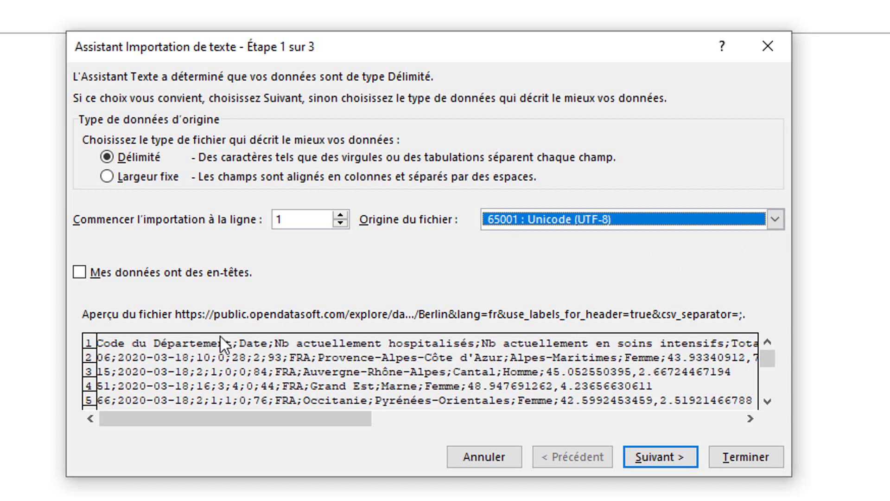
pyautogui.click(163, 276)
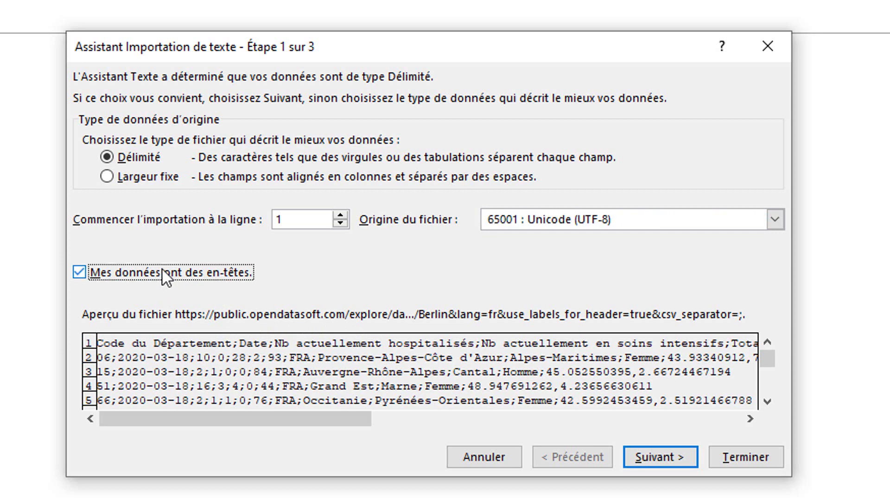
# Add the semicolon as a column separator and finish the text import wizard
pyautogui.click(648, 456)
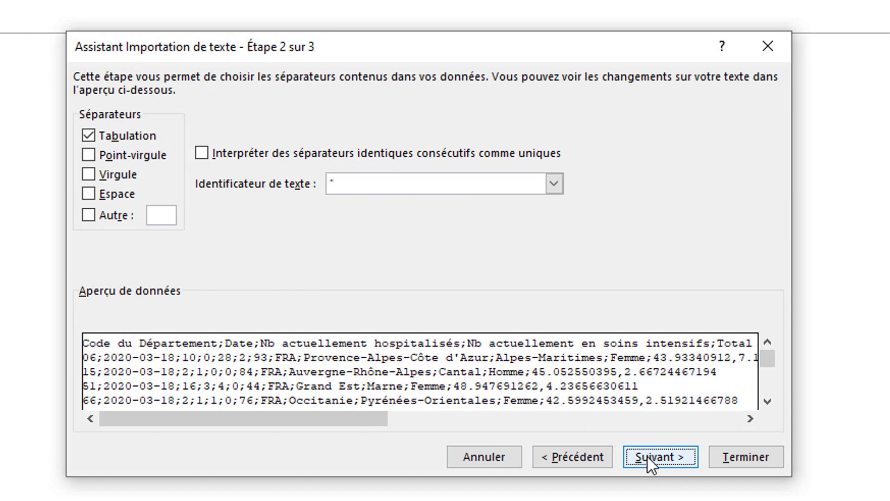
pyautogui.click(136, 155)
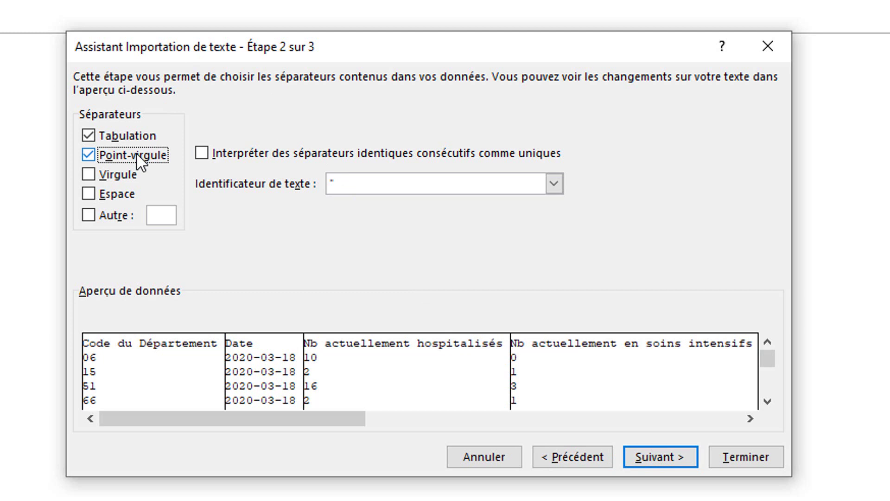
pyautogui.click(742, 458)
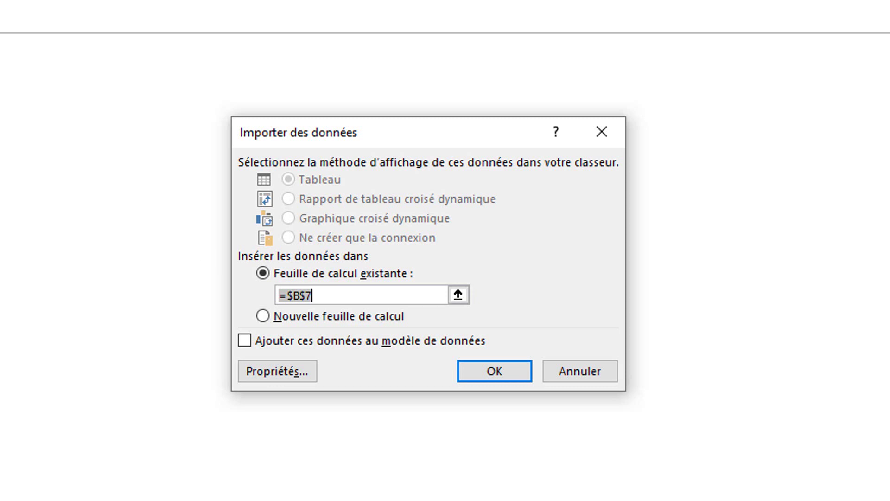
# Import the data as a pivot table report in a new worksheet, adding it to the data model
pyautogui.click(281, 319)
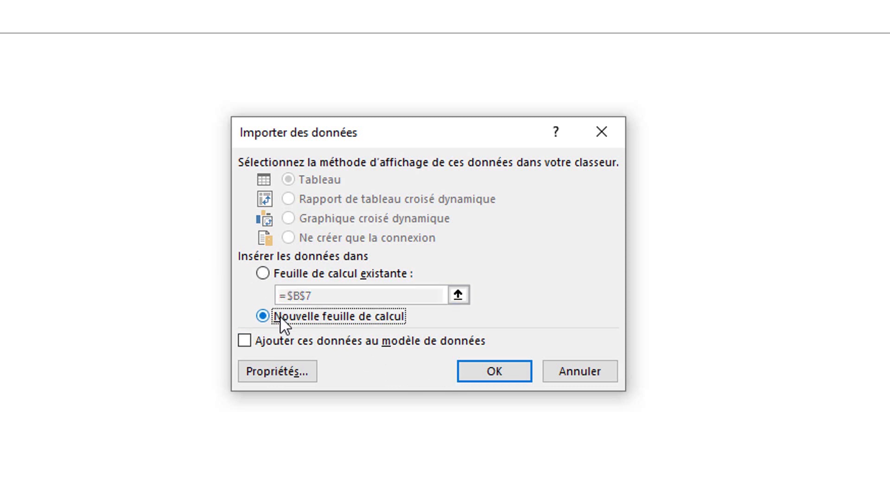
pyautogui.click(273, 341)
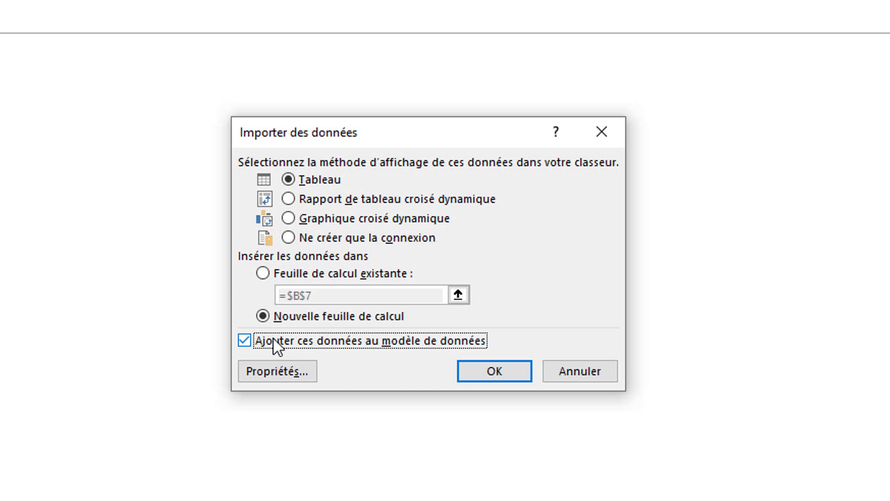
pyautogui.click(320, 199)
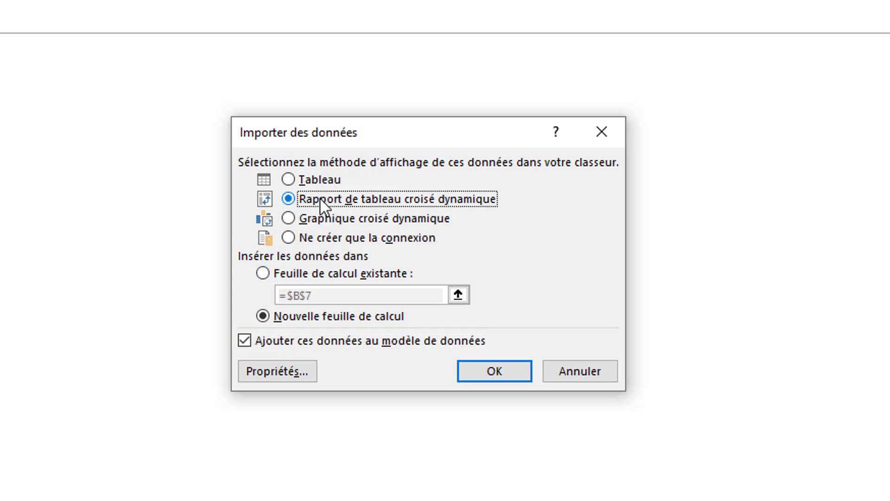
pyautogui.click(494, 372)
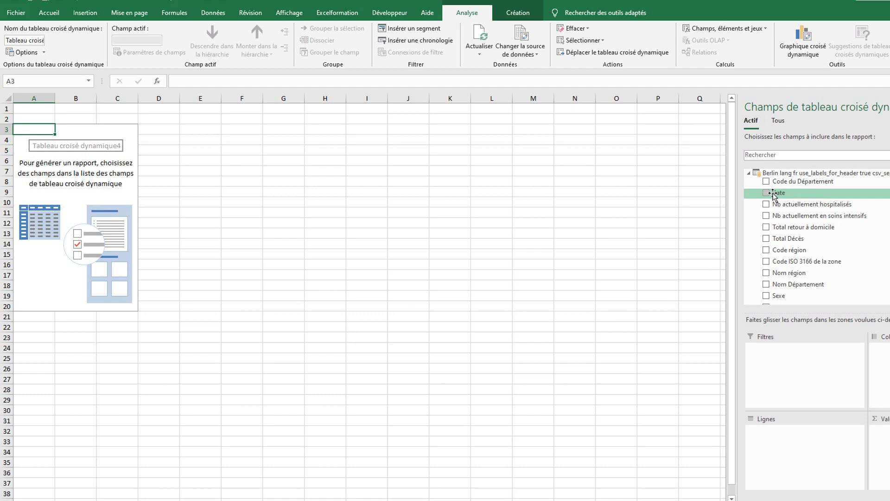
# Add the Date field as a pivot table report filter and restrict it to 31/03/2020
pyautogui.moveTo(774, 194); pyautogui.dragTo(768, 365)
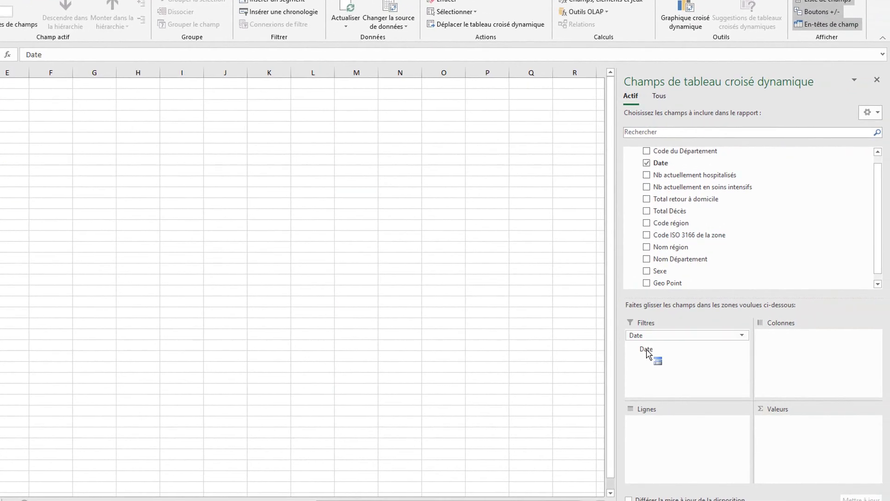
pyautogui.moveTo(648, 354); pyautogui.dragTo(648, 355)
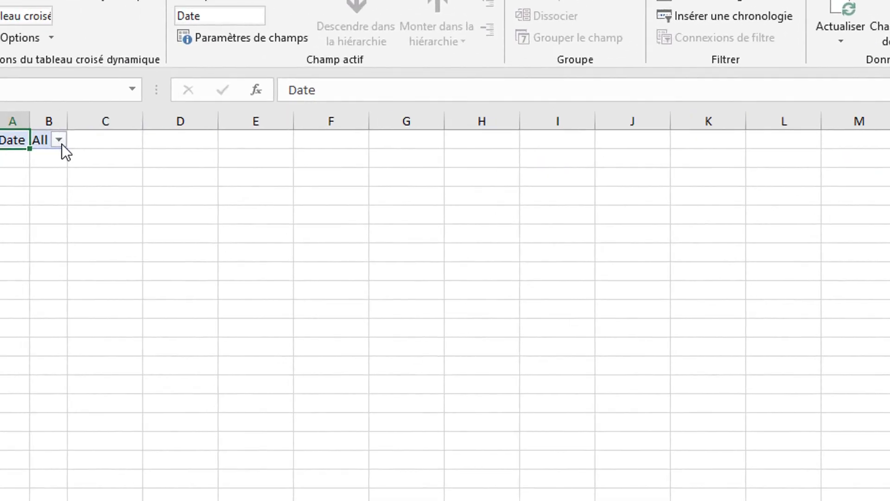
pyautogui.click(59, 140)
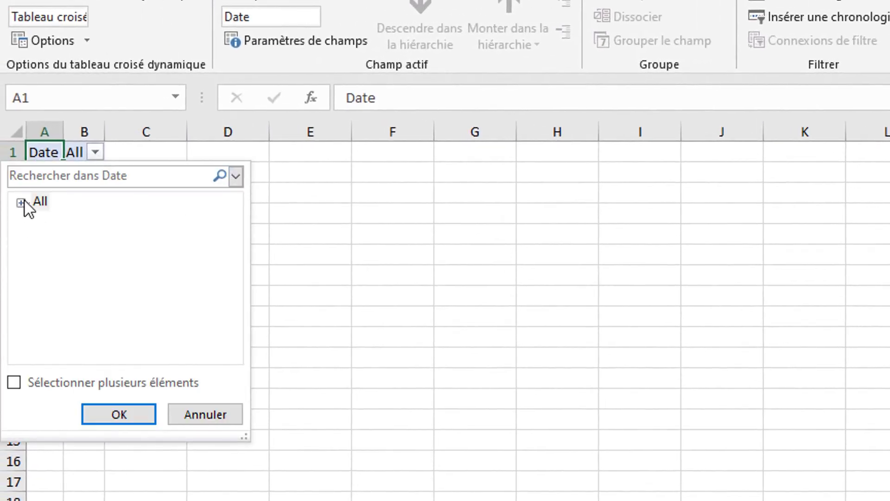
pyautogui.click(0, 186)
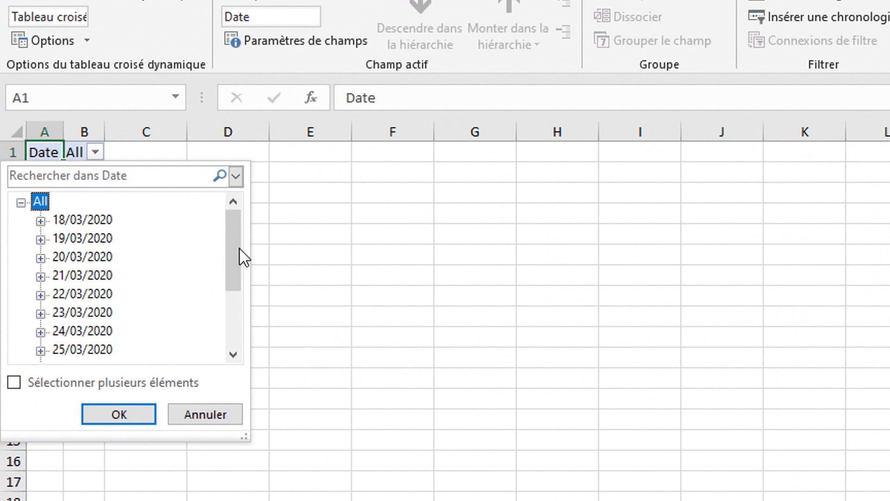
pyautogui.moveTo(241, 258); pyautogui.dragTo(244, 397)
pyautogui.click(86, 349)
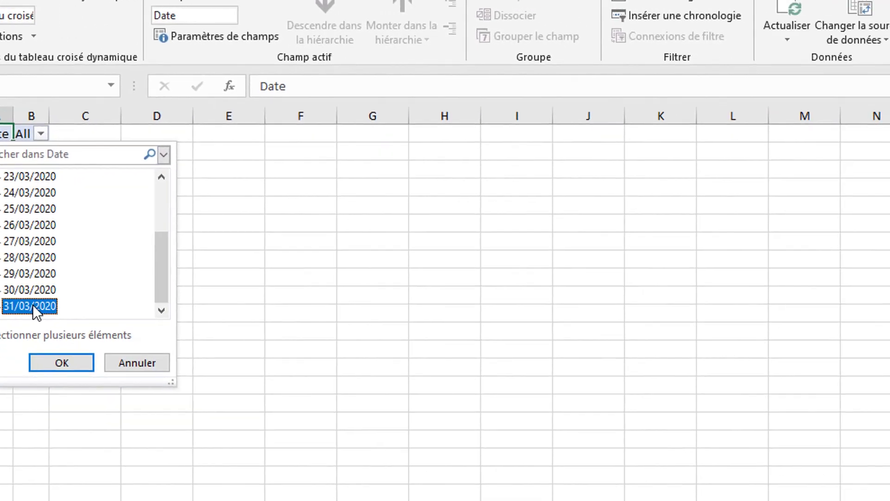
pyautogui.click(62, 363)
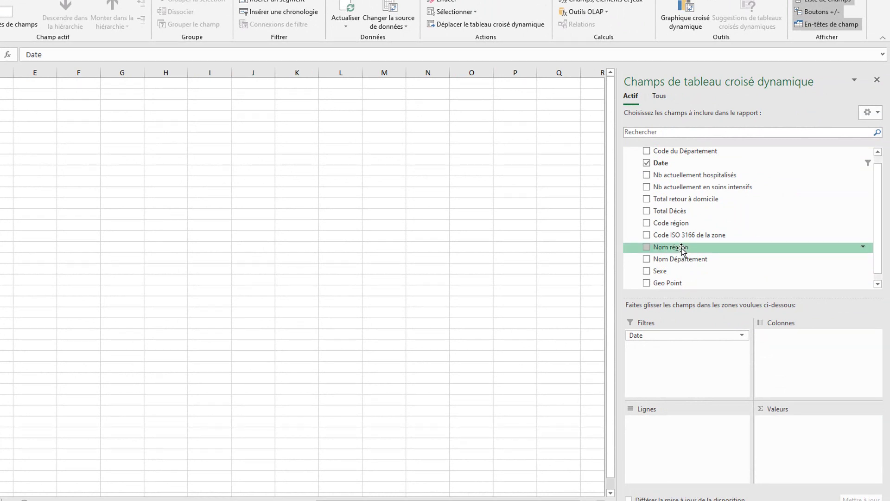
# Put Nom région in the pivot table rows and Nb actuellement hospitalisés in its values
pyautogui.moveTo(681, 250); pyautogui.dragTo(666, 446)
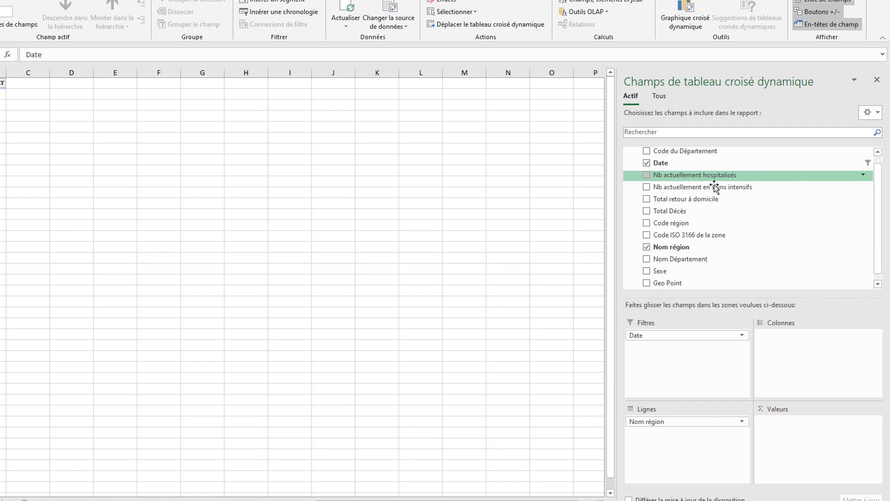
pyautogui.moveTo(712, 178); pyautogui.dragTo(795, 431)
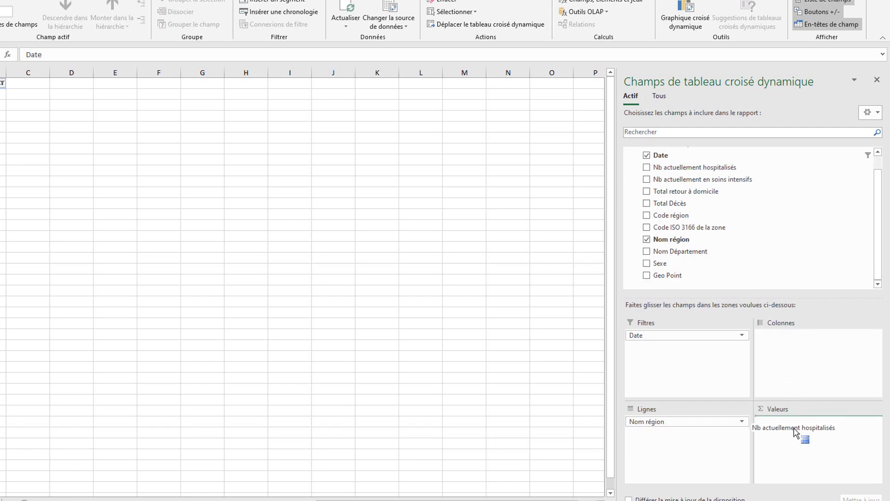
pyautogui.moveTo(794, 431); pyautogui.dragTo(794, 432)
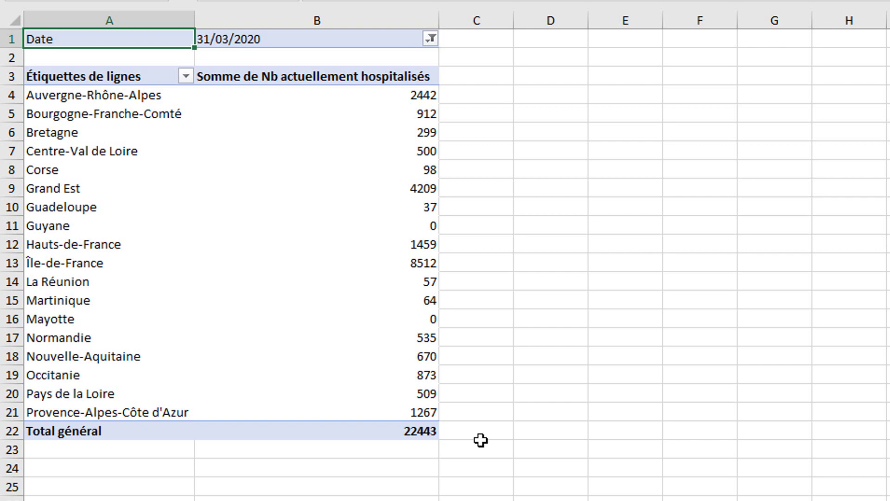
# Sort the pivot table regions by number of hospitalised patients in descending order
pyautogui.click(373, 93)
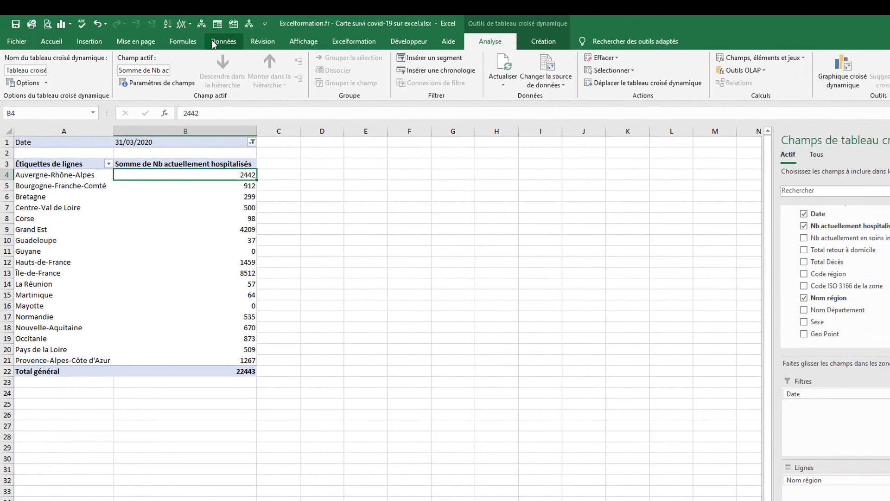
pyautogui.click(213, 41)
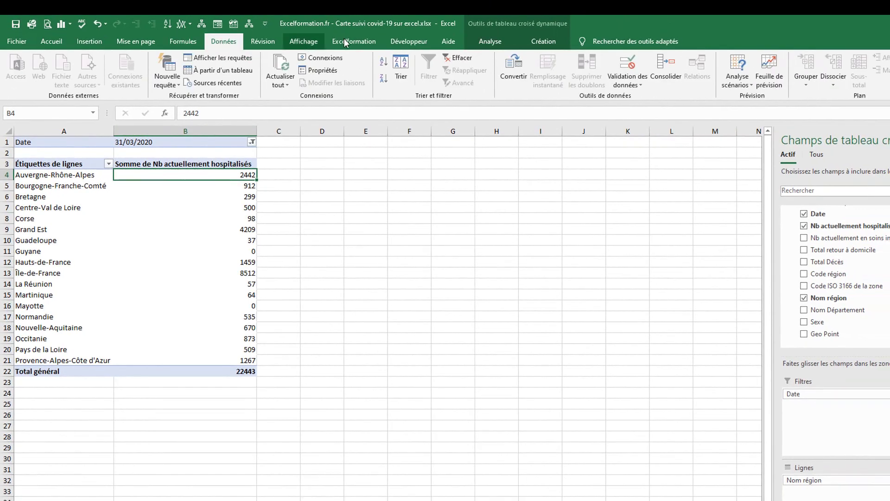
pyautogui.click(382, 80)
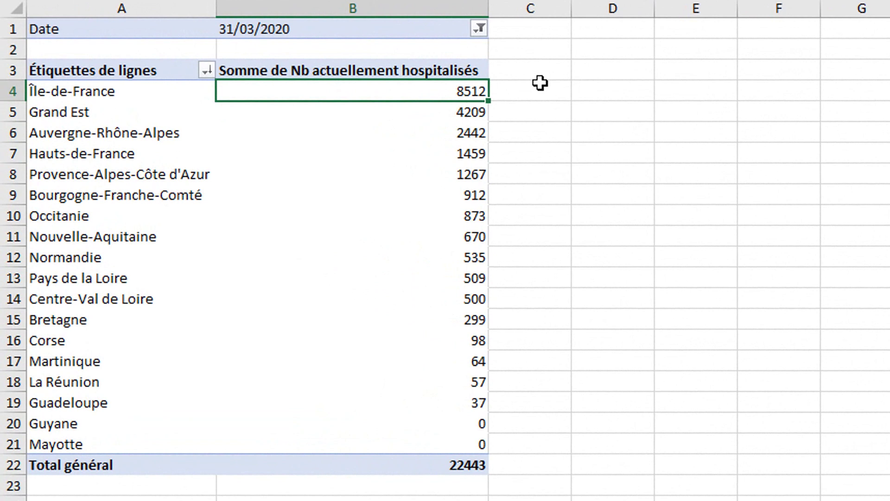
# Open a 3D map from the pivot table data and close the floating field list over the map
pyautogui.click(541, 82)
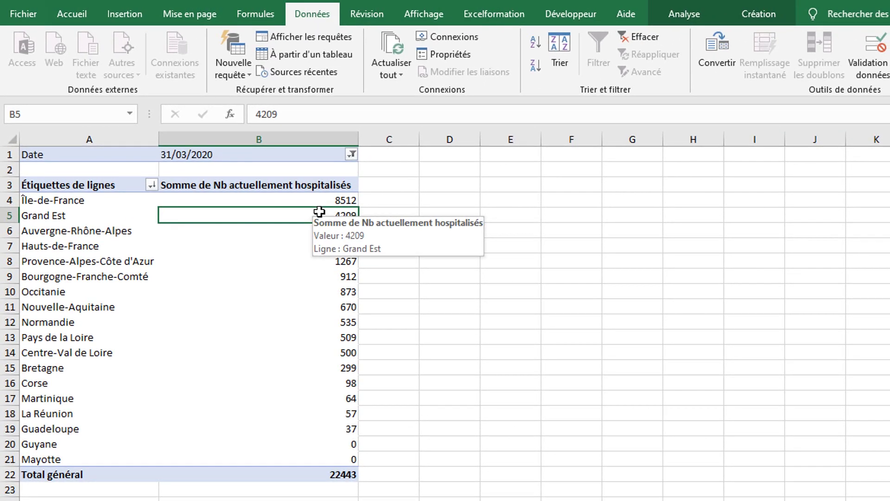
pyautogui.click(121, 10)
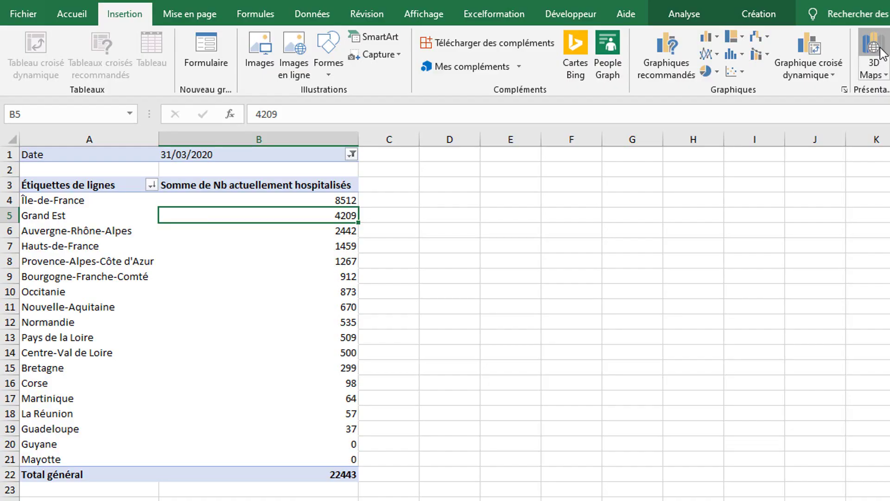
pyautogui.click(865, 32)
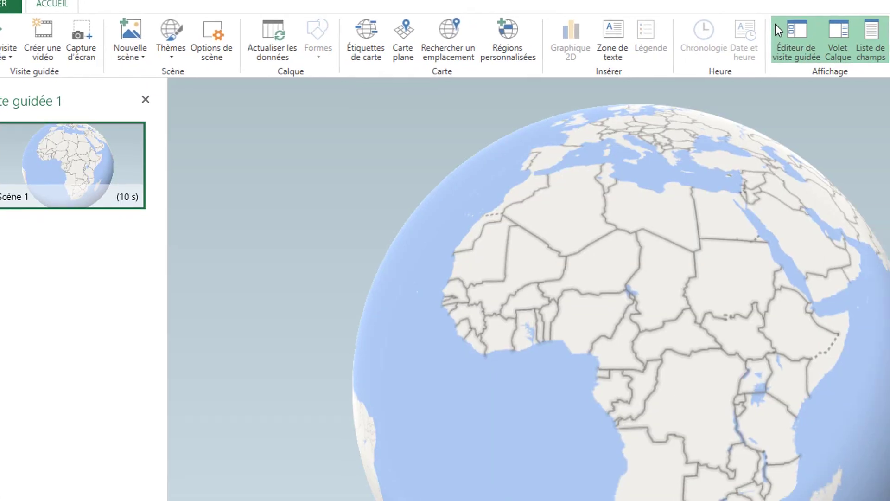
pyautogui.click(779, 29)
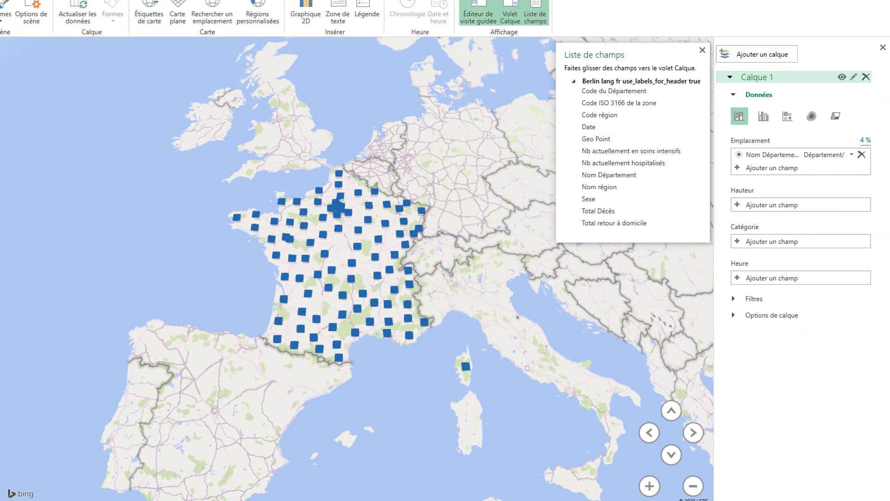
pyautogui.click(703, 50)
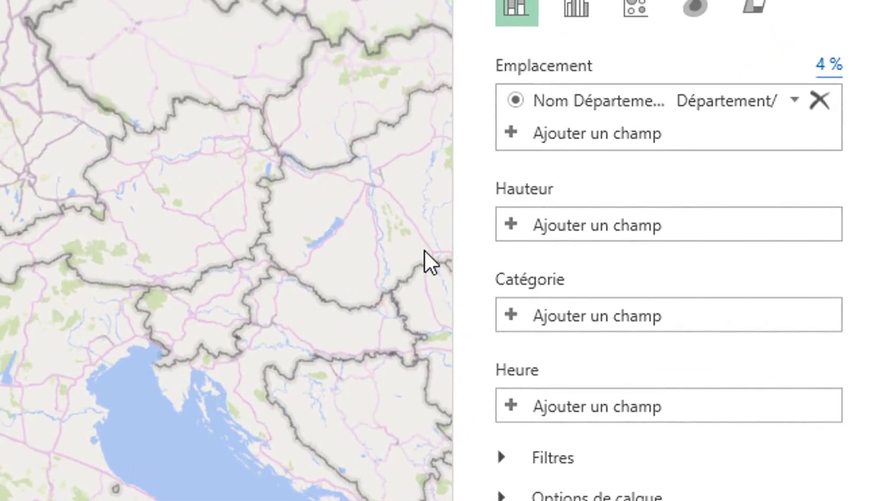
# Set the map layer's column height to the Nb actuellement hospitalisés field
pyautogui.click(798, 224)
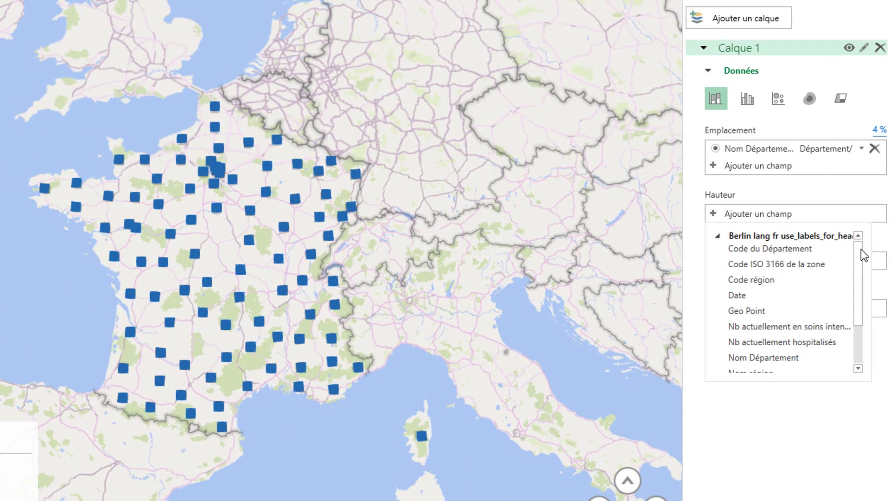
pyautogui.moveTo(859, 261); pyautogui.dragTo(865, 301)
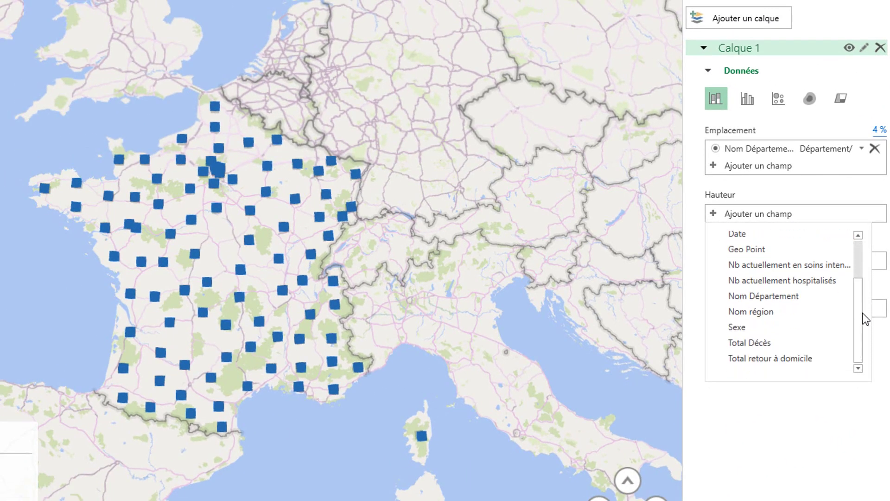
pyautogui.click(842, 279)
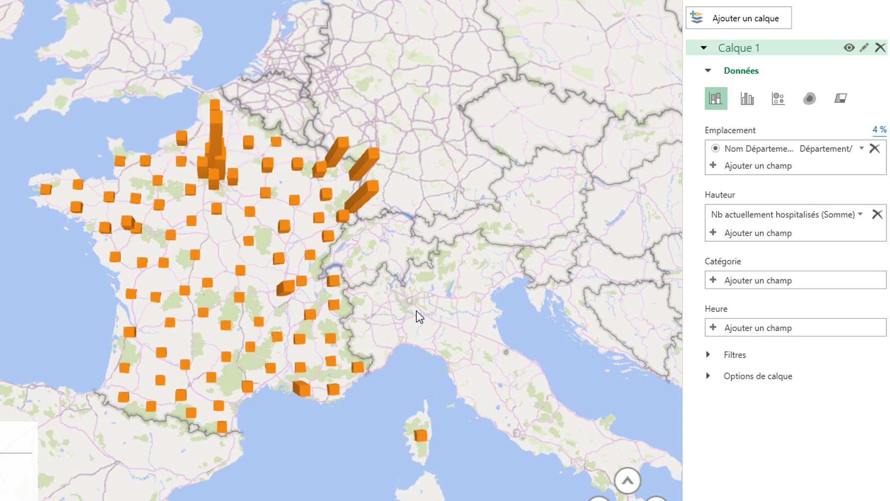
# Add the Date field as the layer's time dimension and play the timeline
pyautogui.click(794, 328)
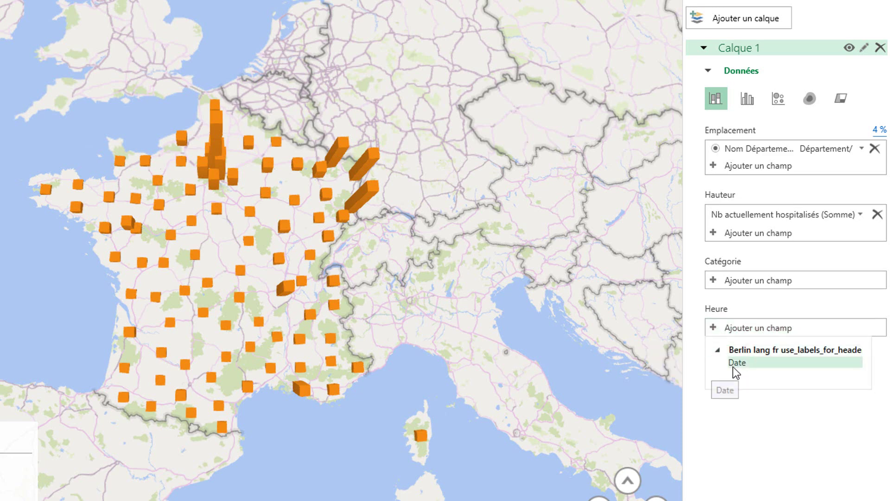
pyautogui.click(733, 367)
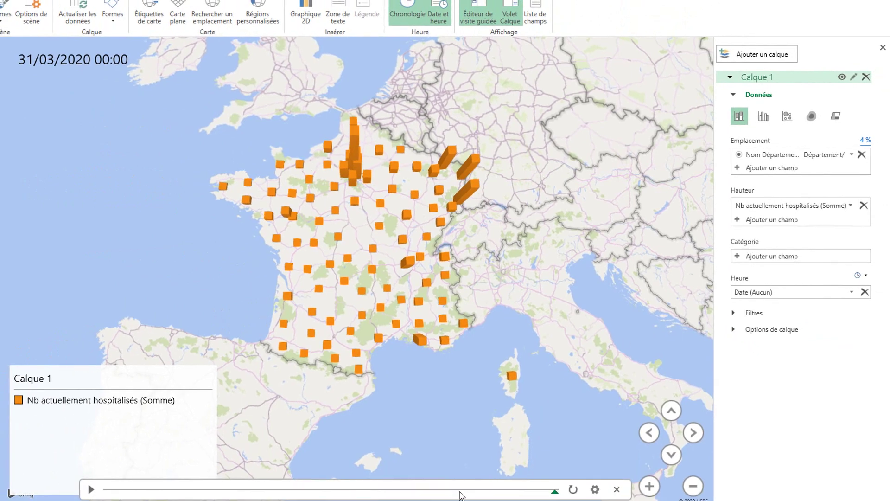
pyautogui.click(91, 489)
# Show the layer as a heat map with a 310% influence radius and 250% colour scale, and play the timeline
pyautogui.click(811, 119)
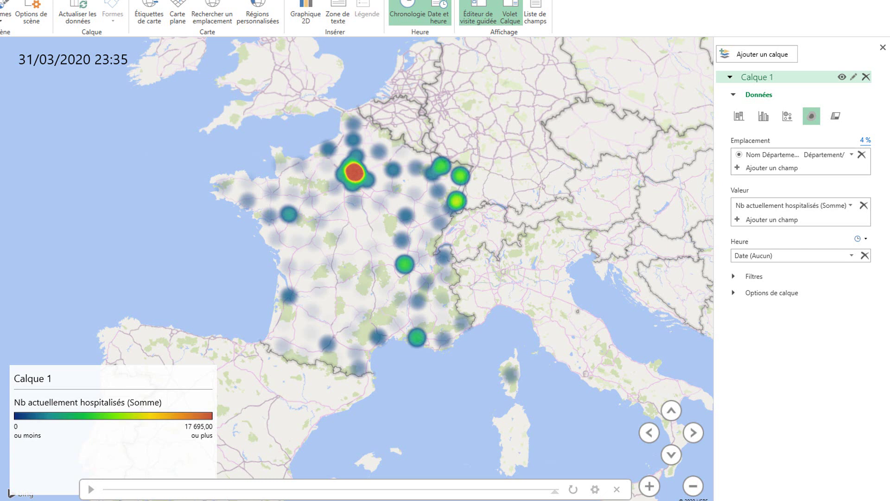
pyautogui.click(91, 489)
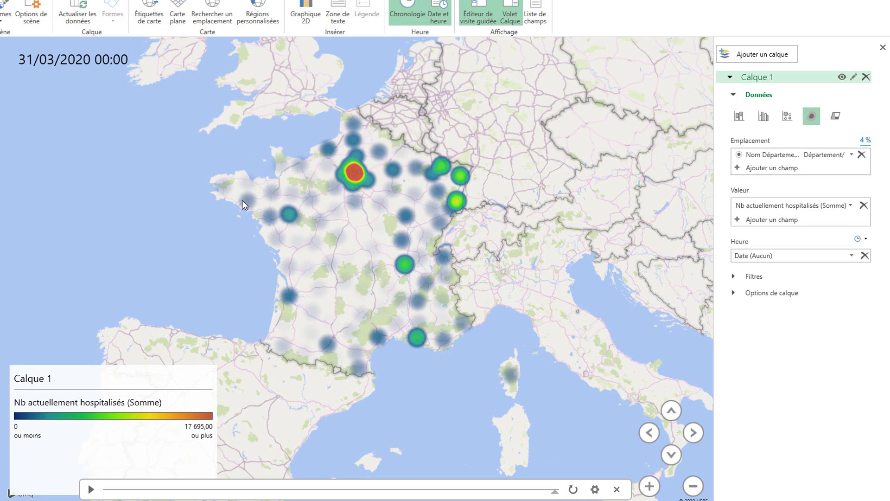
pyautogui.click(733, 293)
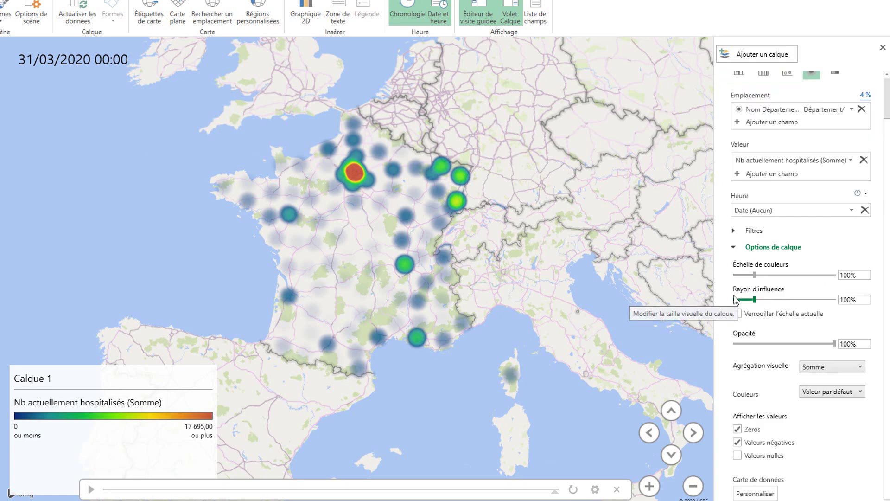
pyautogui.moveTo(755, 300); pyautogui.dragTo(797, 329)
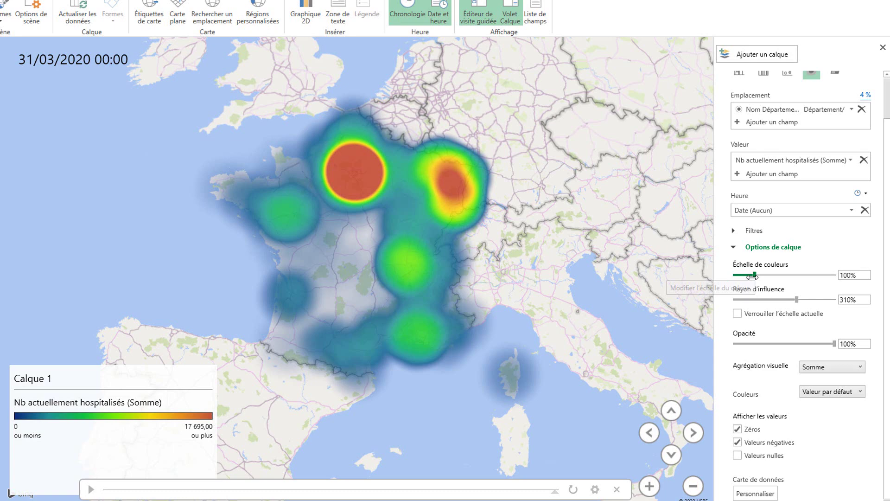
pyautogui.moveTo(752, 276); pyautogui.dragTo(785, 275)
pyautogui.click(91, 489)
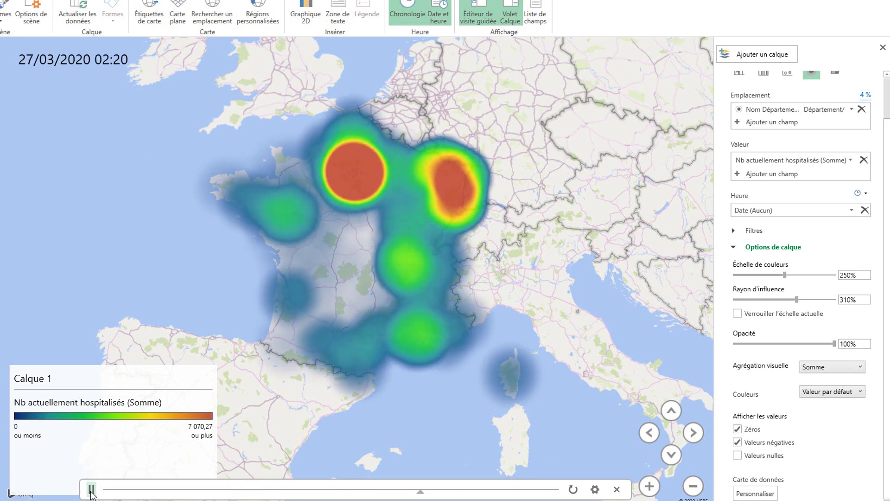
# Back in the worksheet, refresh the pivot table by pasting the online CSV address as its source, and set the Date filter to 01/04/2020
pyautogui.click(30, 62)
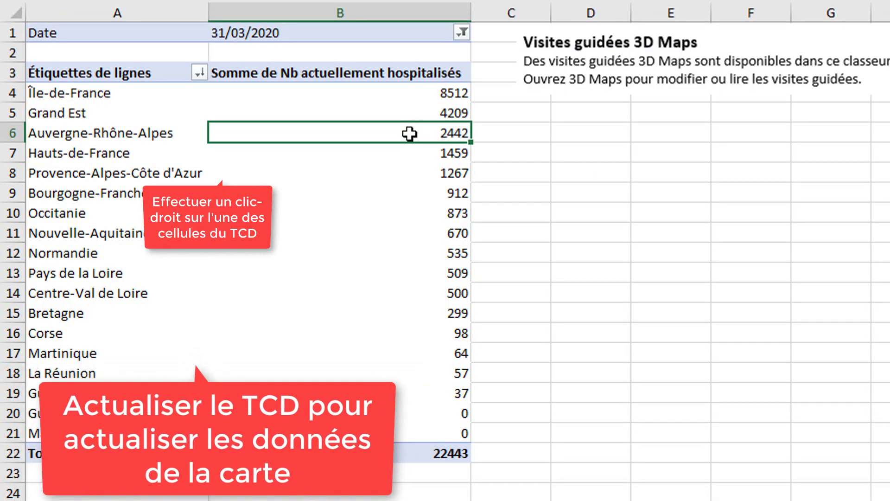
pyautogui.rightClick(408, 133)
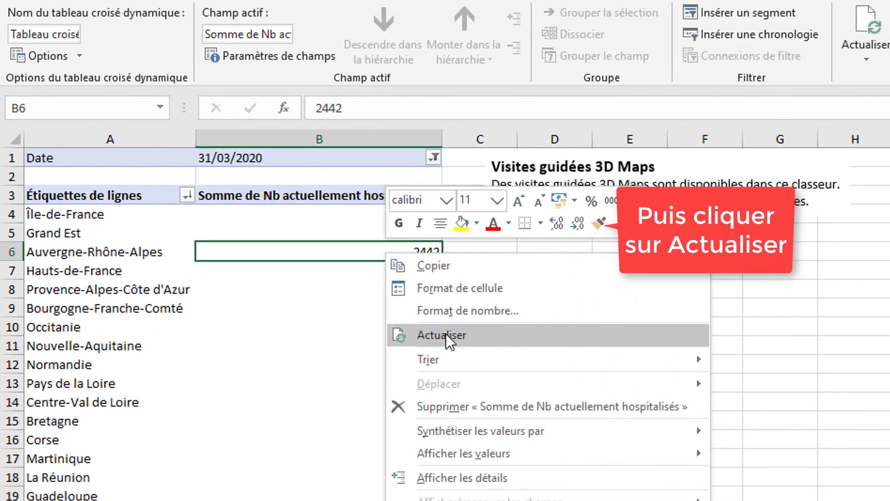
pyautogui.click(472, 222)
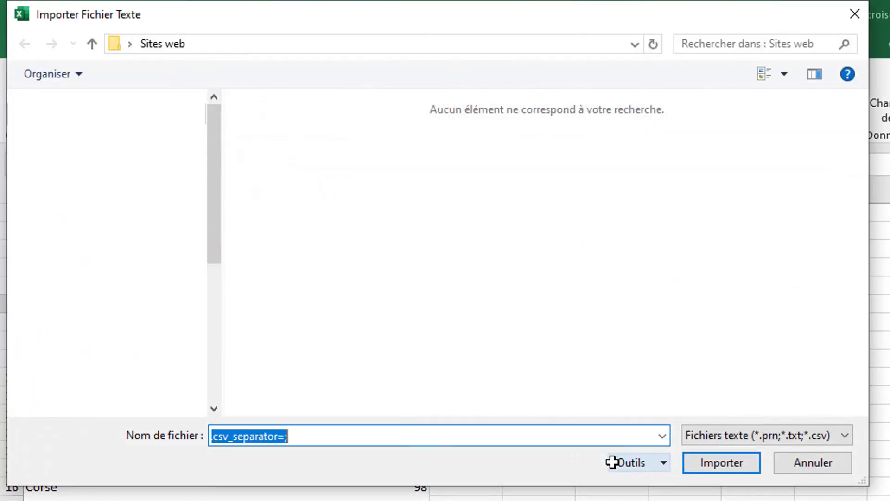
pyautogui.hotkey('ctrl', 'v')
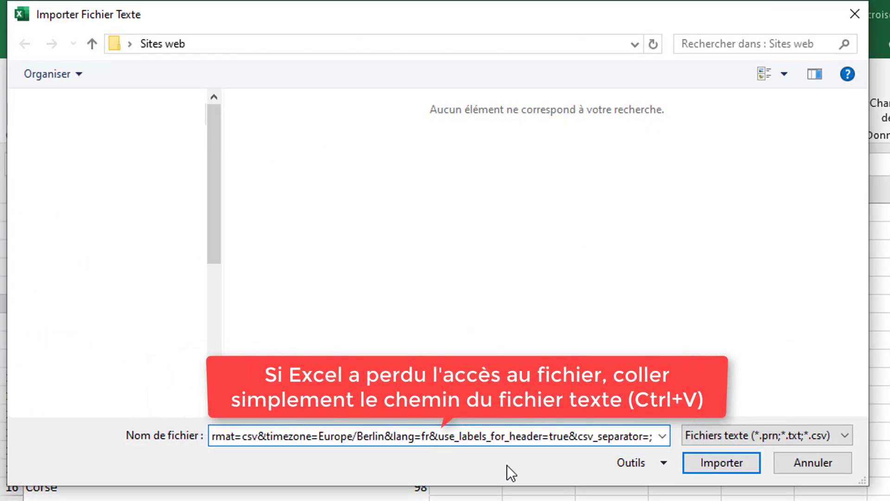
pyautogui.click(715, 466)
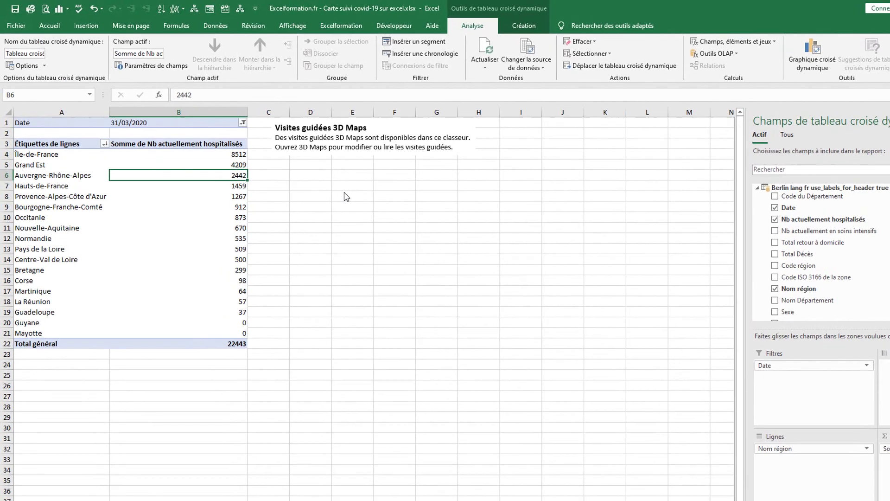
pyautogui.click(221, 112)
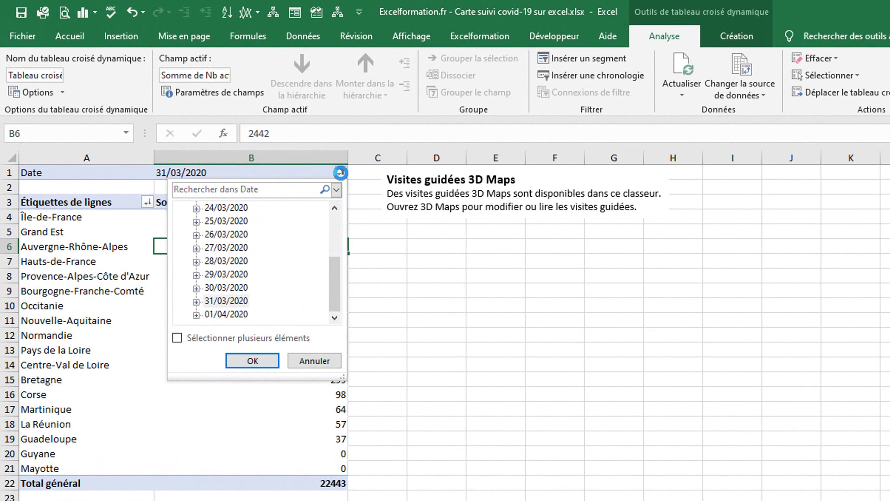
pyautogui.click(254, 361)
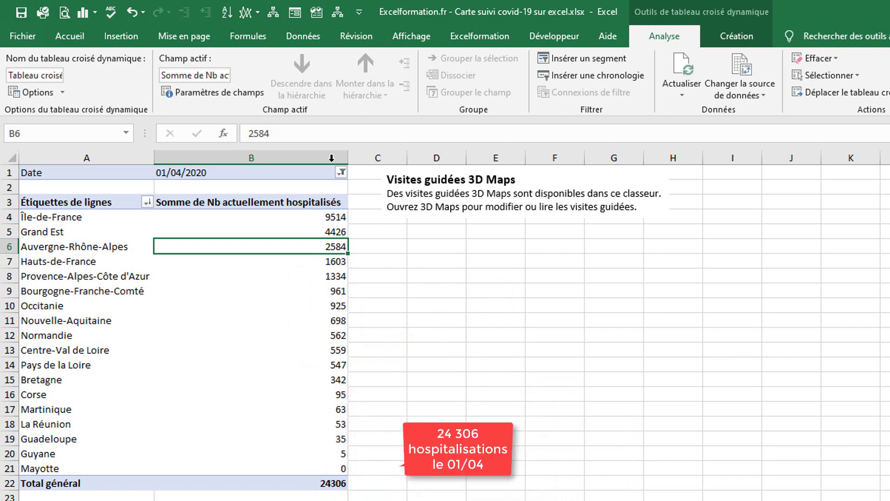
# Reopen the existing 3D Maps tour Visite guidée 1 and play its timeline
pyautogui.click(121, 35)
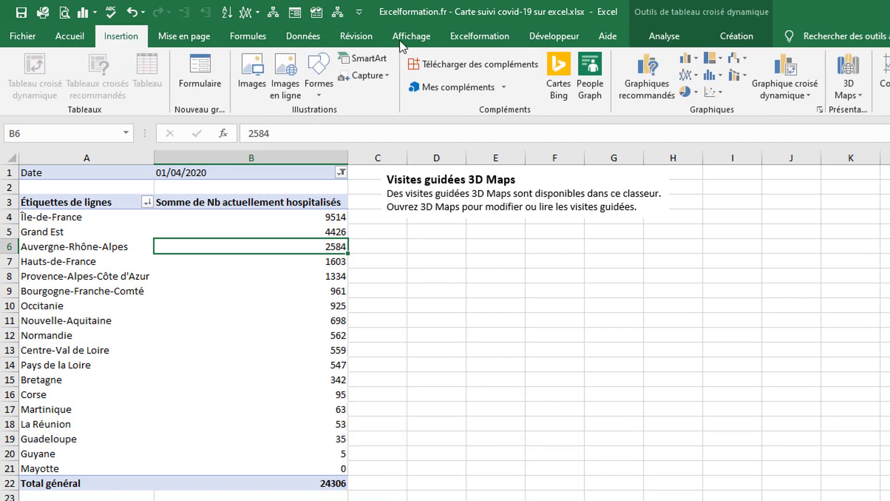
pyautogui.click(851, 65)
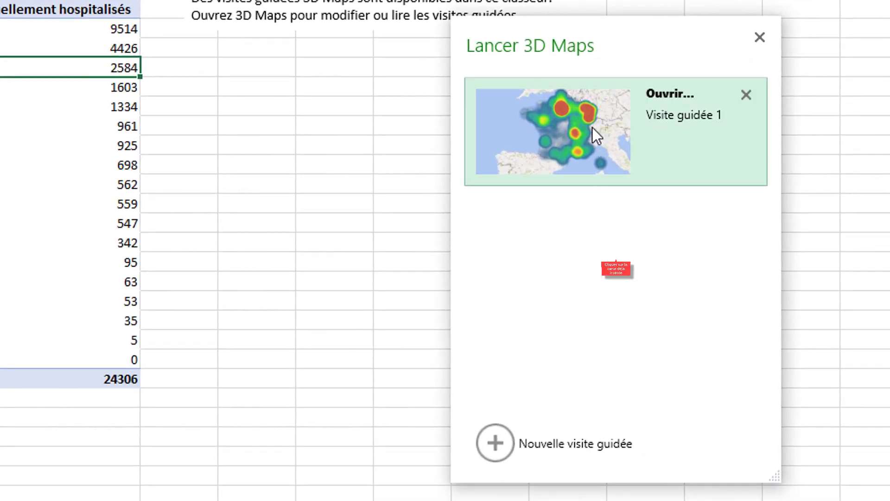
pyautogui.click(592, 127)
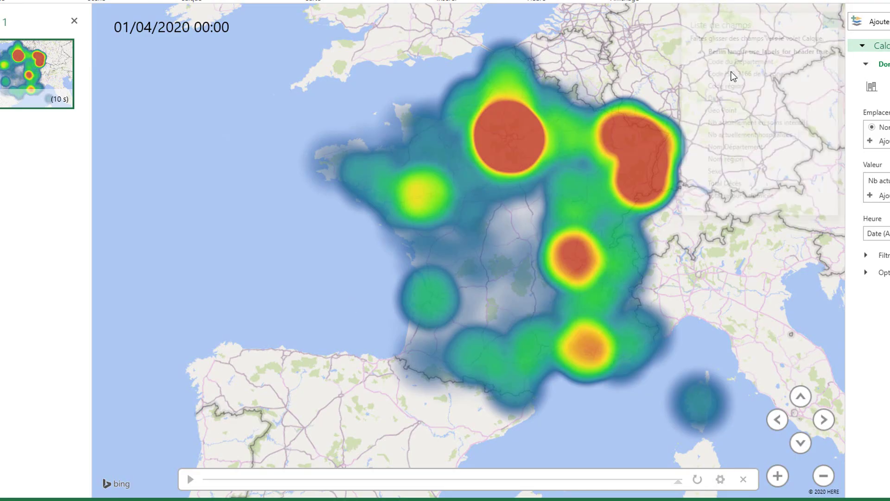
pyautogui.click(190, 479)
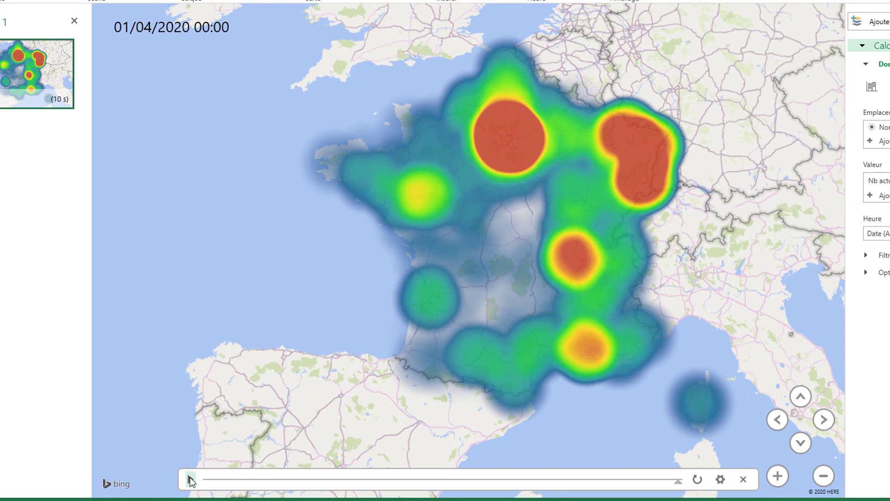